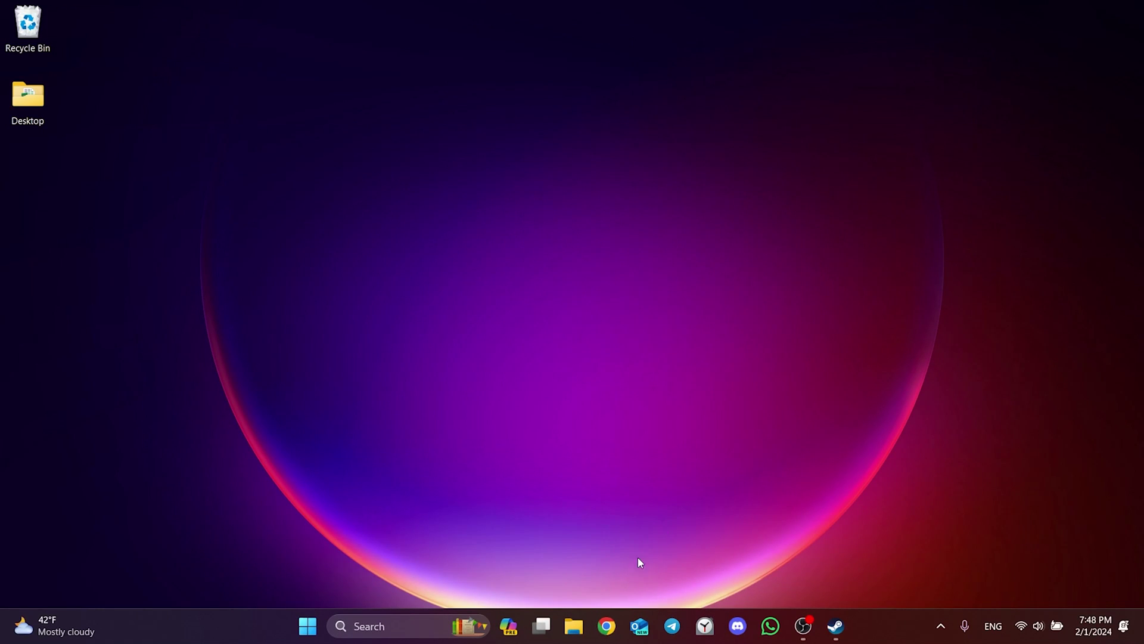
Step: Navigate File Explorer from This PC through drive D: into Steam\steamapps
click(574, 625)
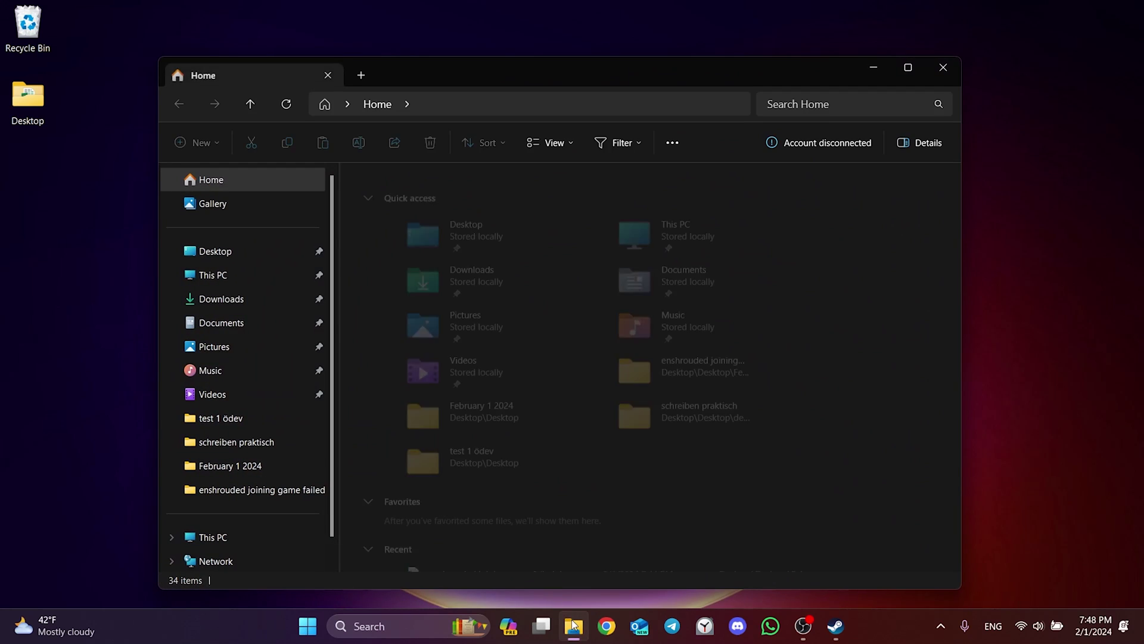
scroll(234, 405, down, 1)
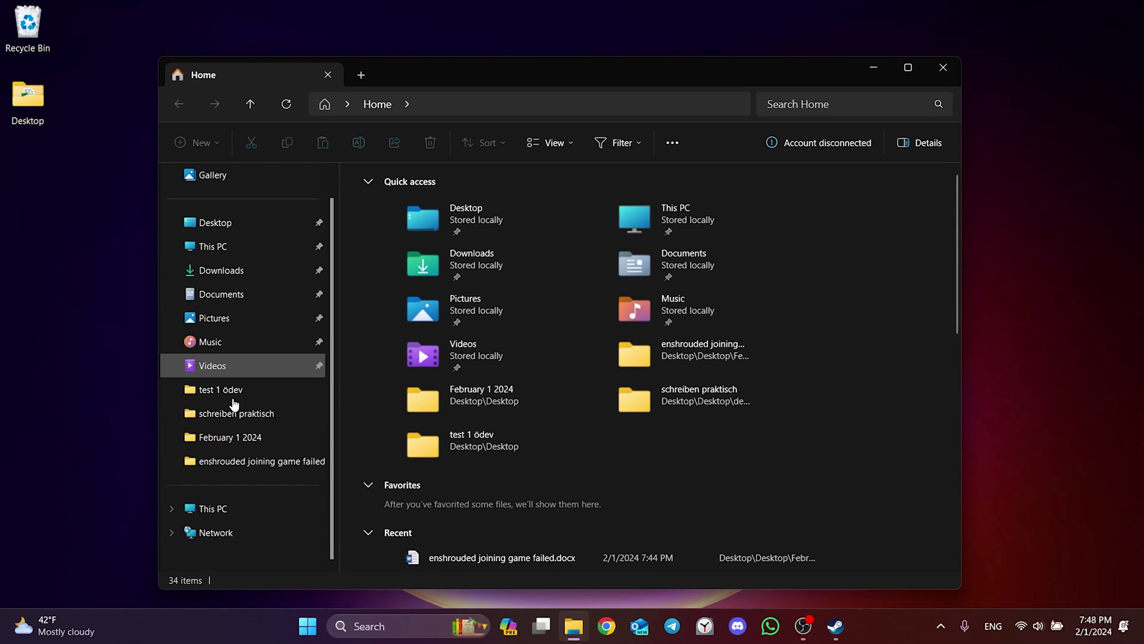
click(207, 509)
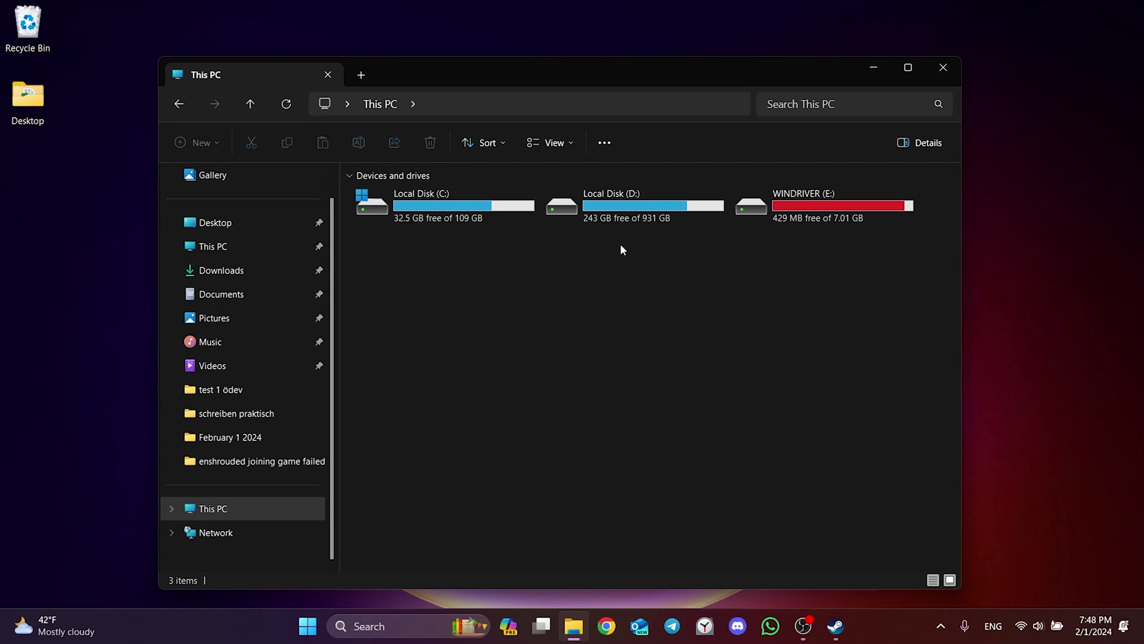
double_click(625, 220)
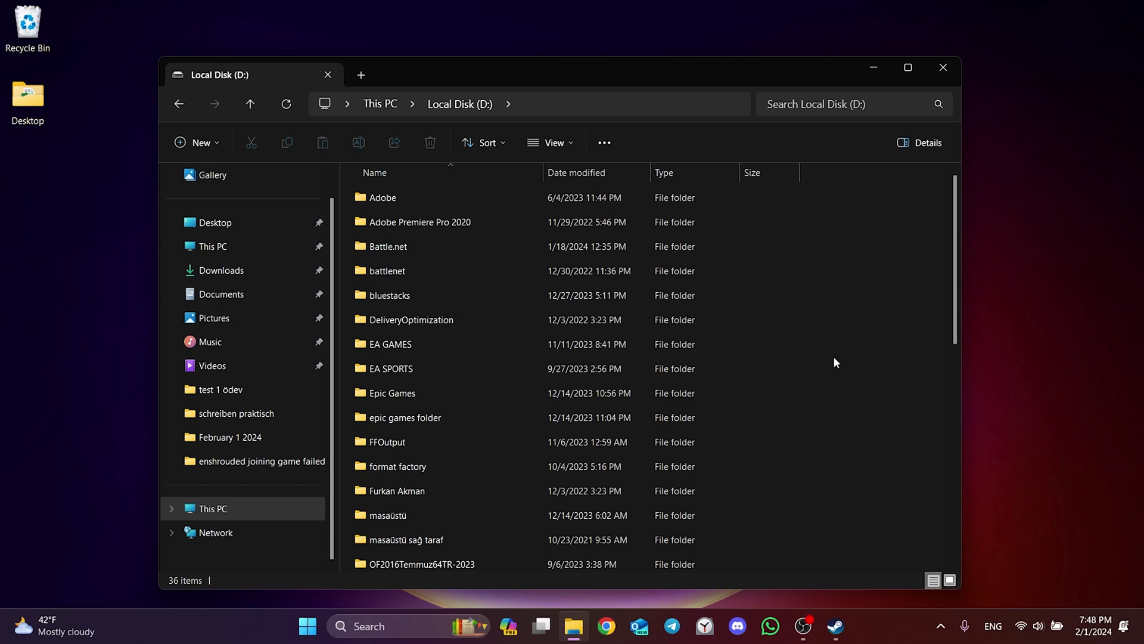
text(steam)
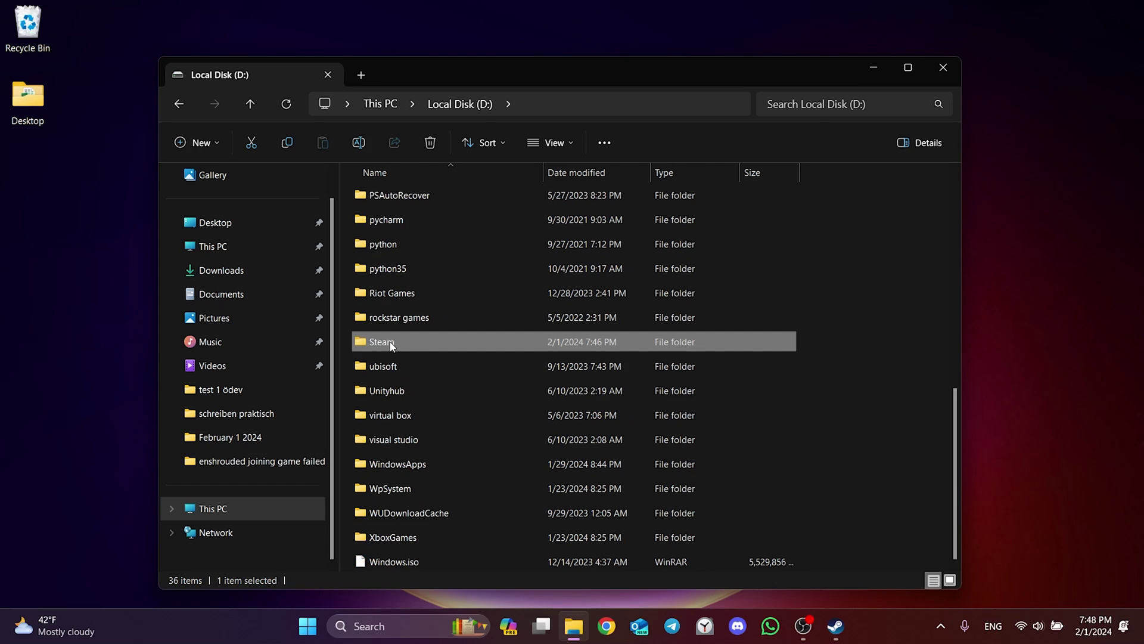
double_click(403, 341)
text(steam)
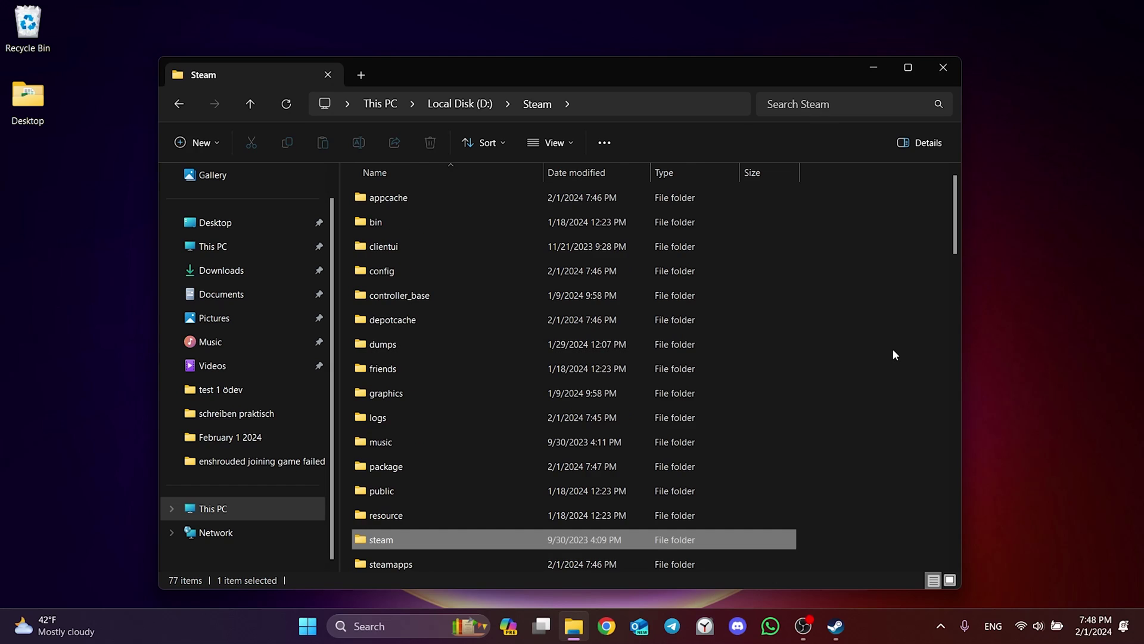
double_click(411, 440)
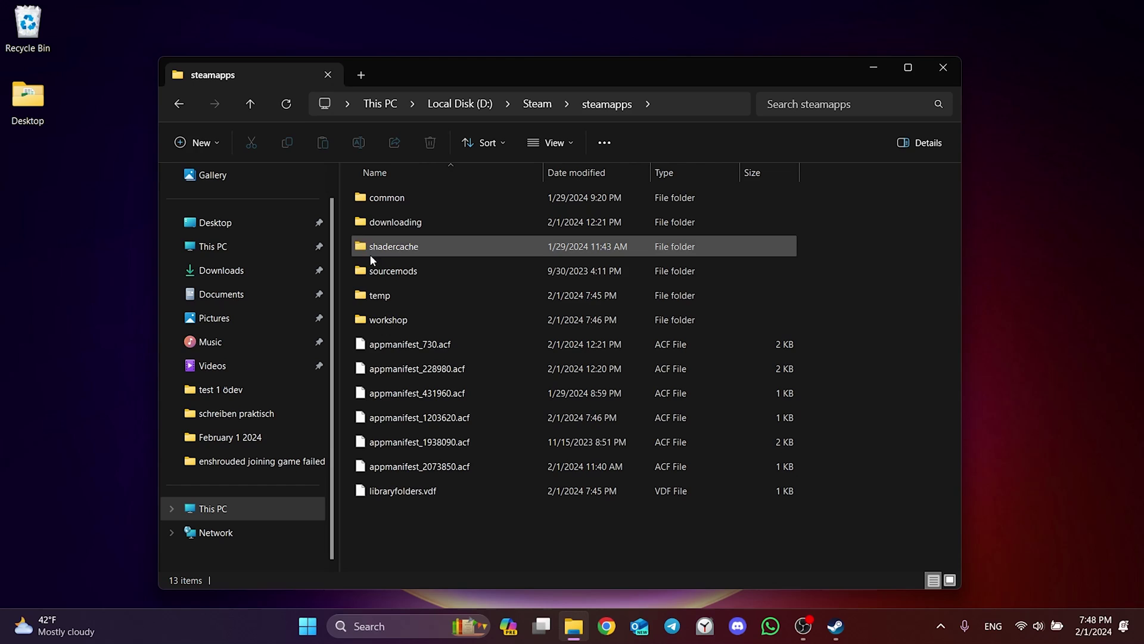
Step: Delete the 1203620 folder inside steamapps\shadercache
click(388, 250)
double_click(388, 250)
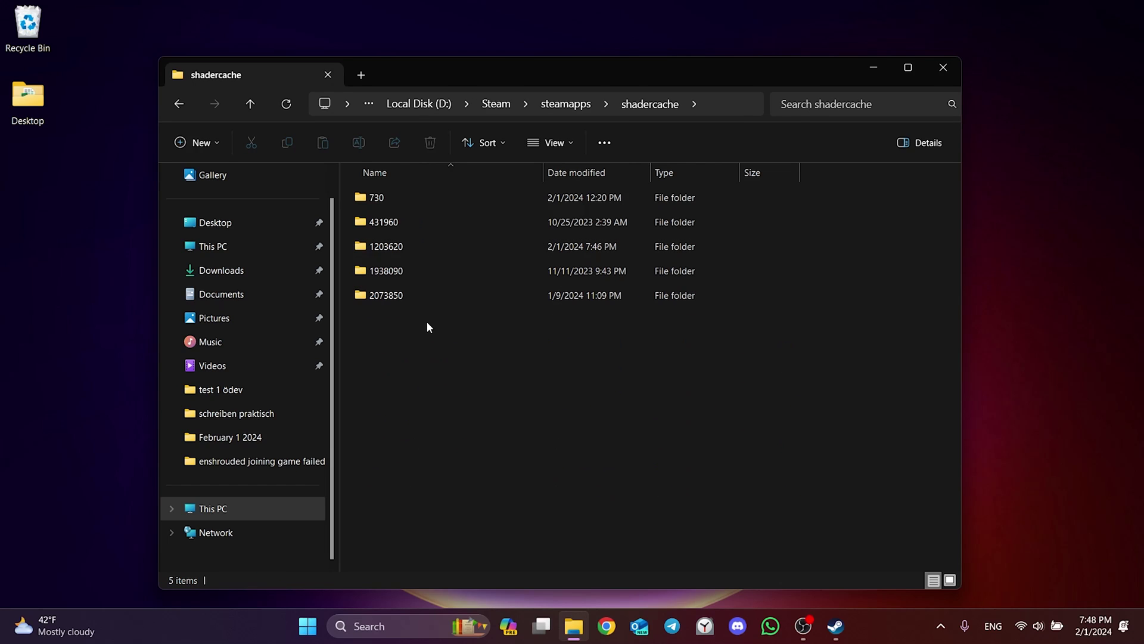
right_click(392, 245)
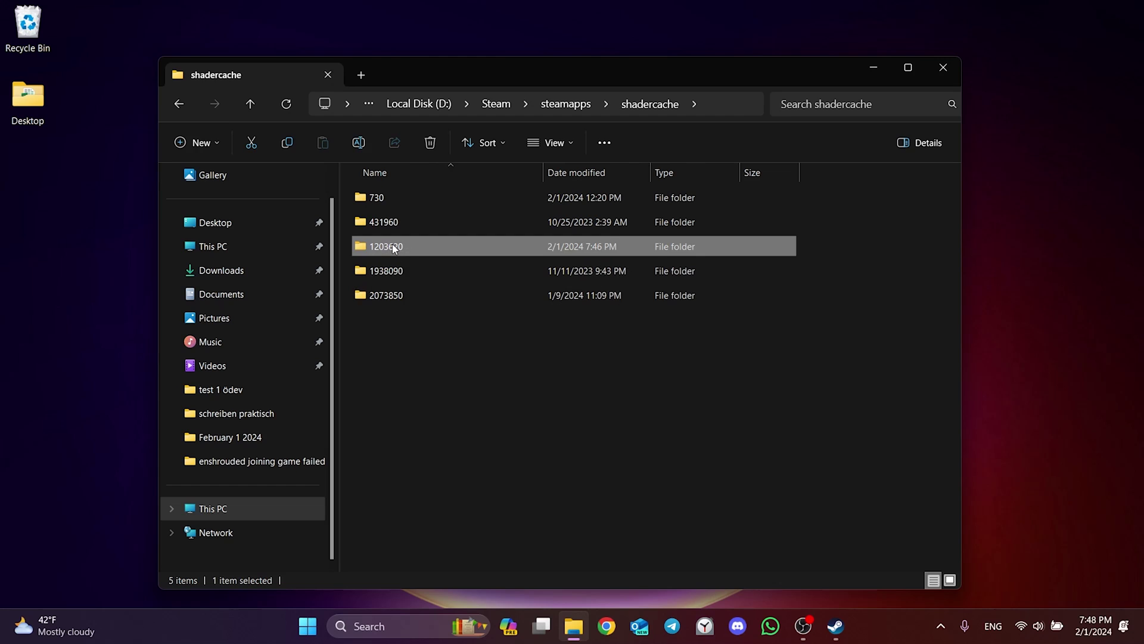
click(499, 194)
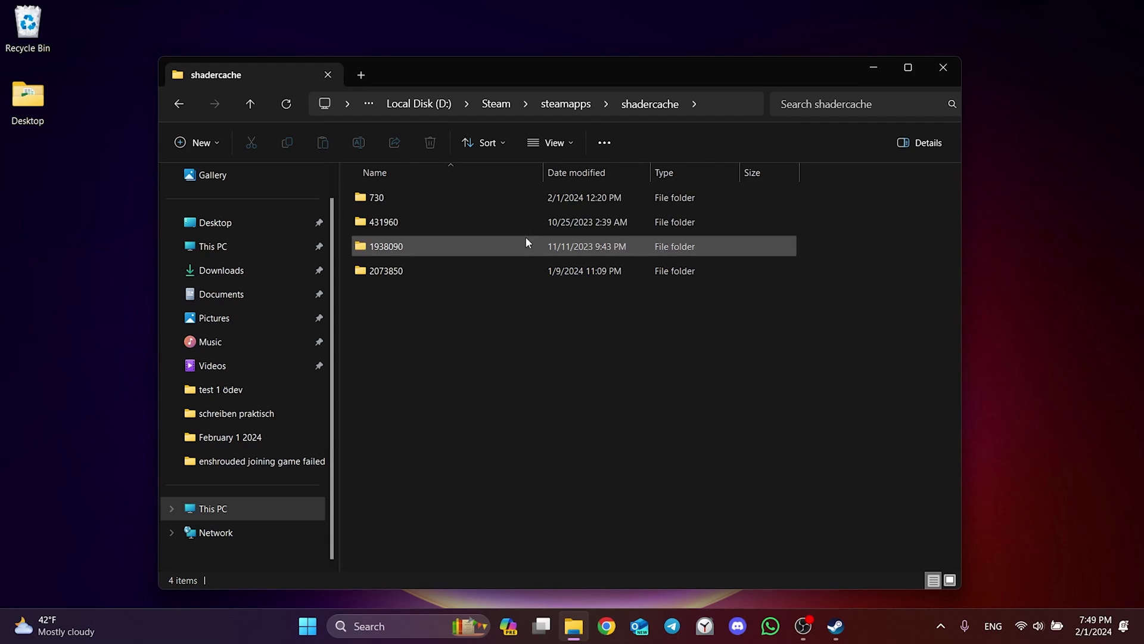
Step: Back in steamapps, delete temp\1203620 and close File Explorer
click(570, 107)
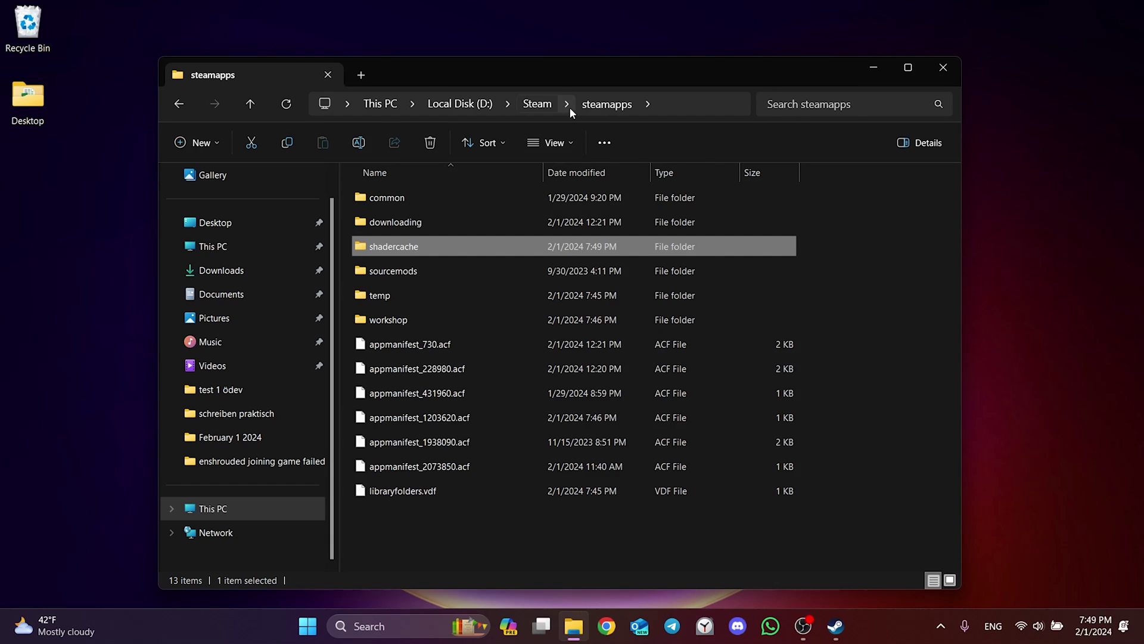
double_click(400, 299)
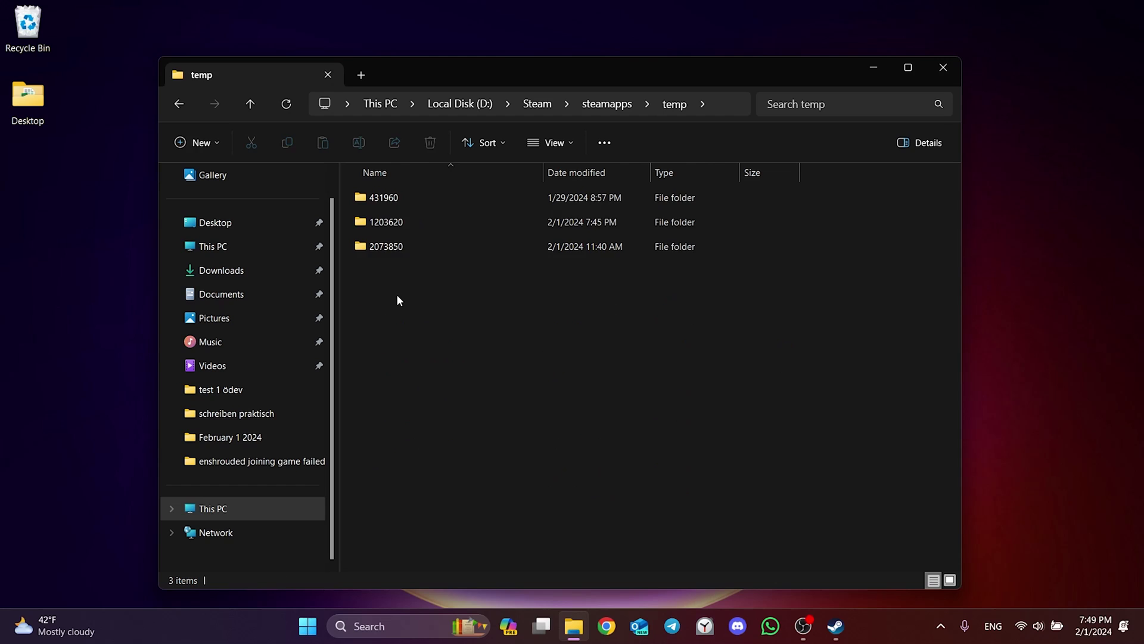
right_click(400, 221)
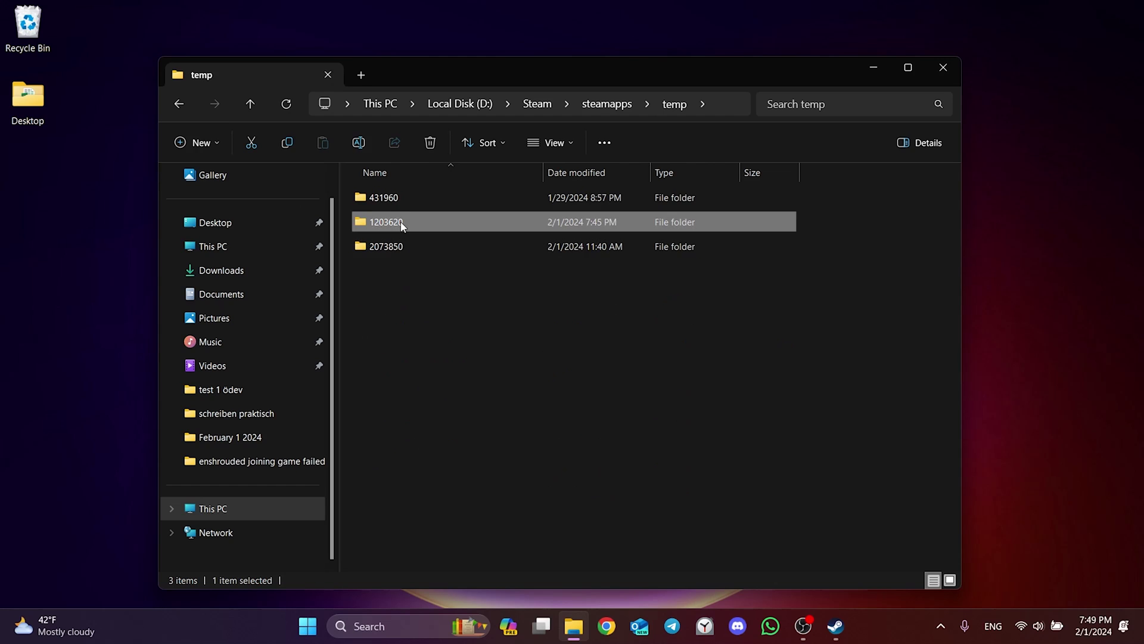
click(500, 183)
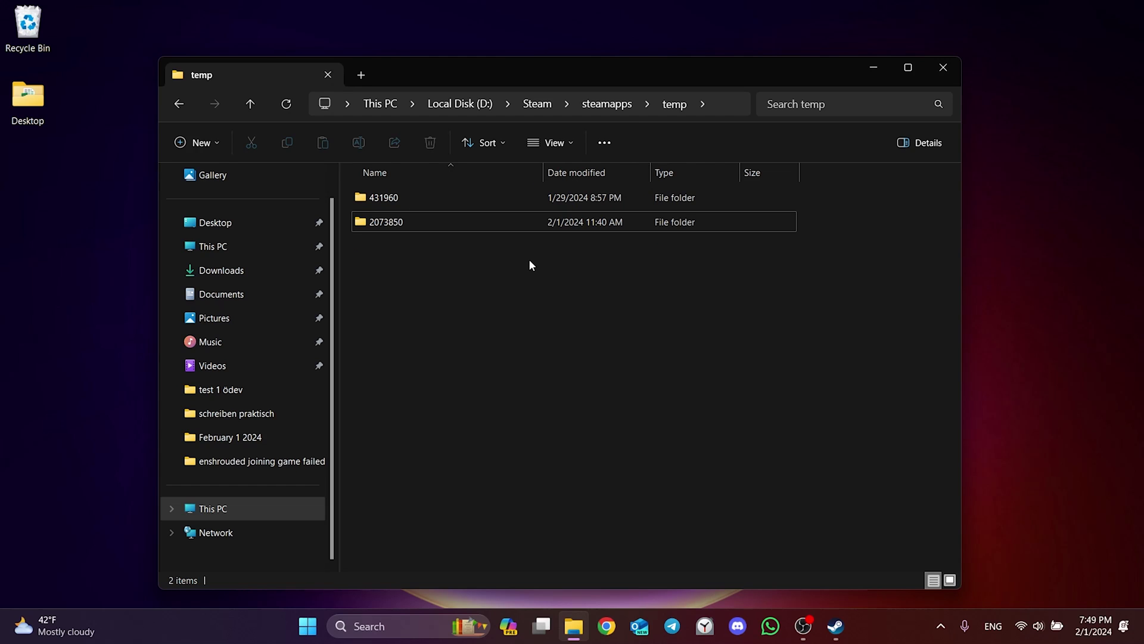
click(942, 72)
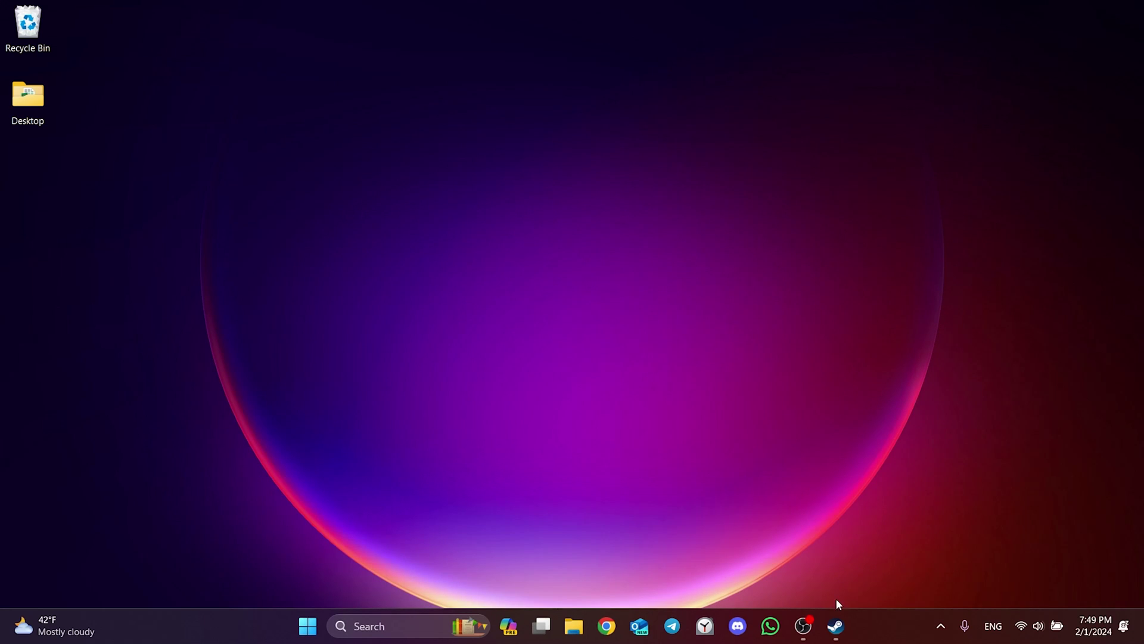
Step: Request Clear Cache under Steam Settings > Downloads
click(834, 624)
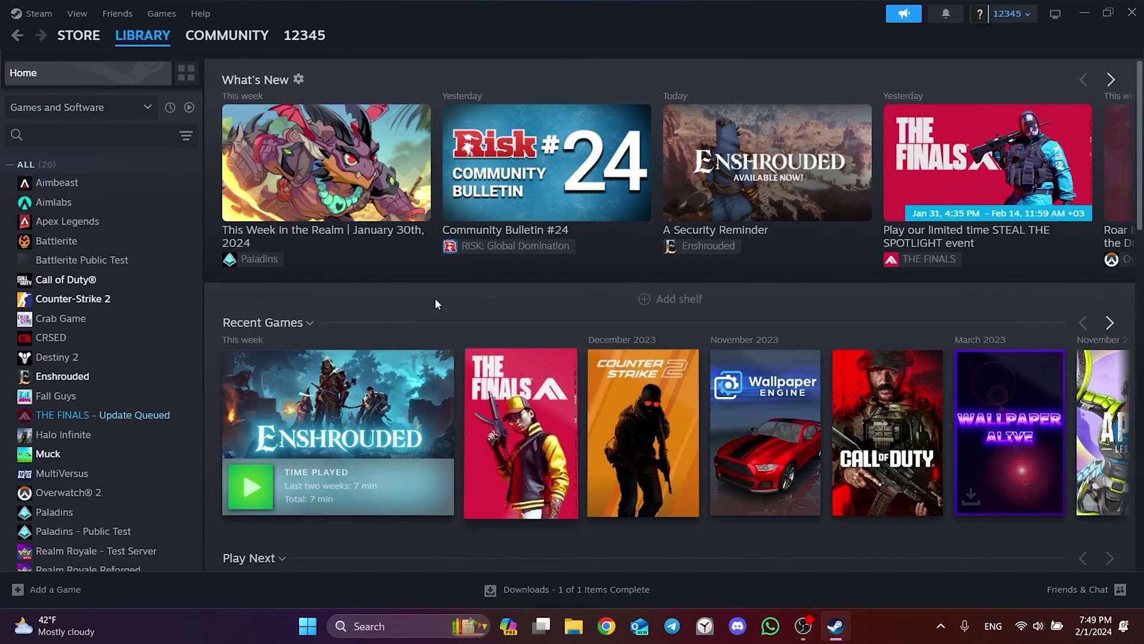
click(40, 14)
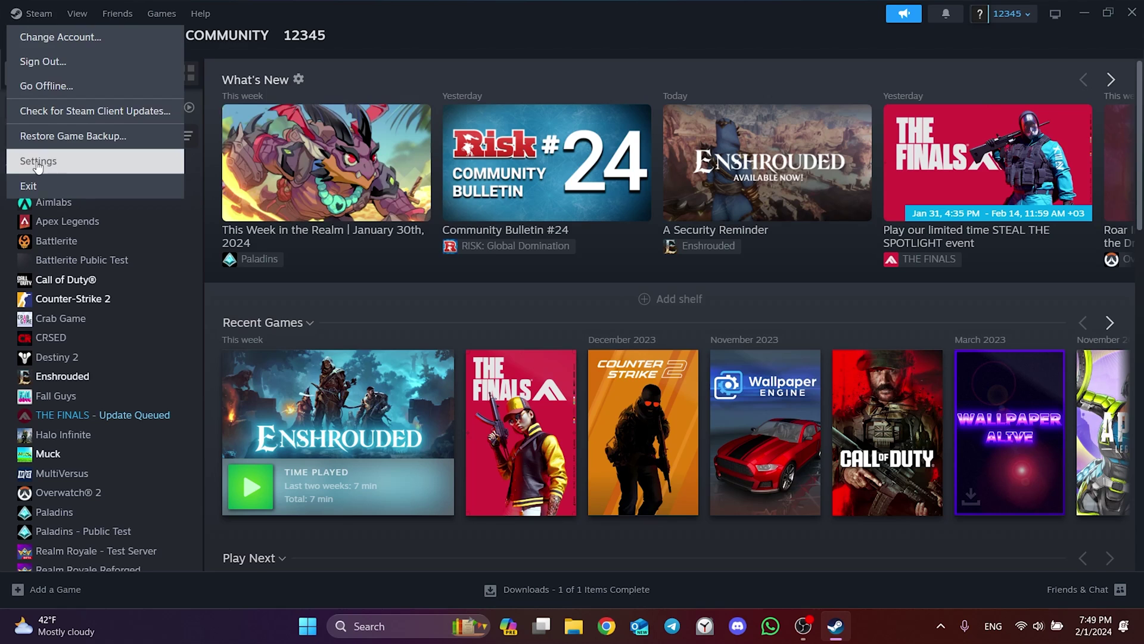
click(38, 162)
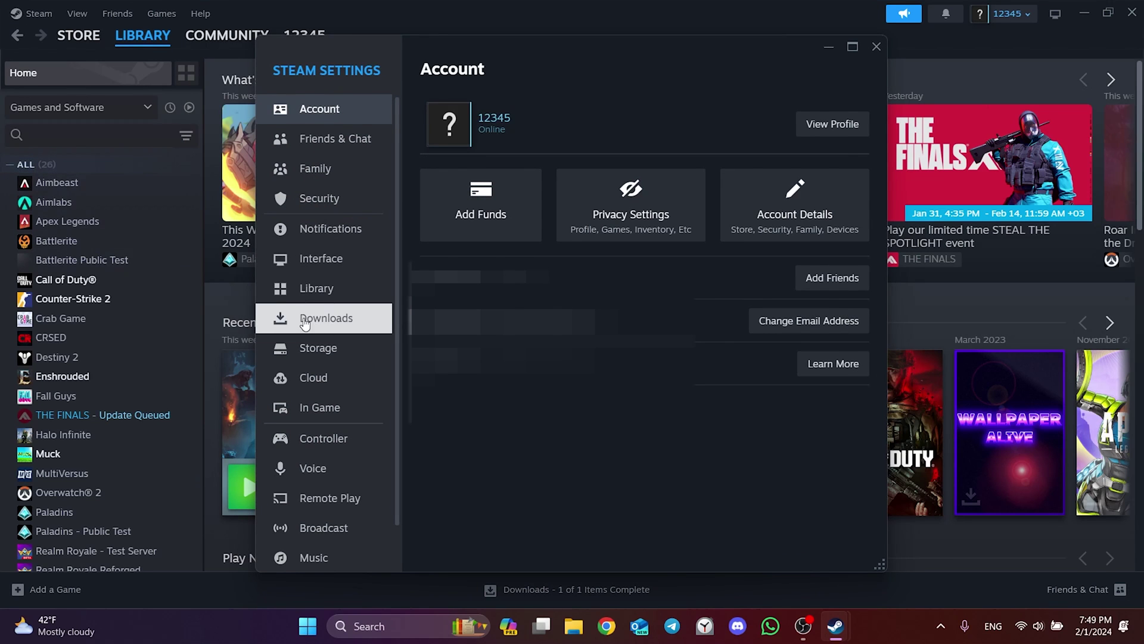
click(313, 317)
scroll(664, 355, down, 1)
scroll(664, 354, down, 1)
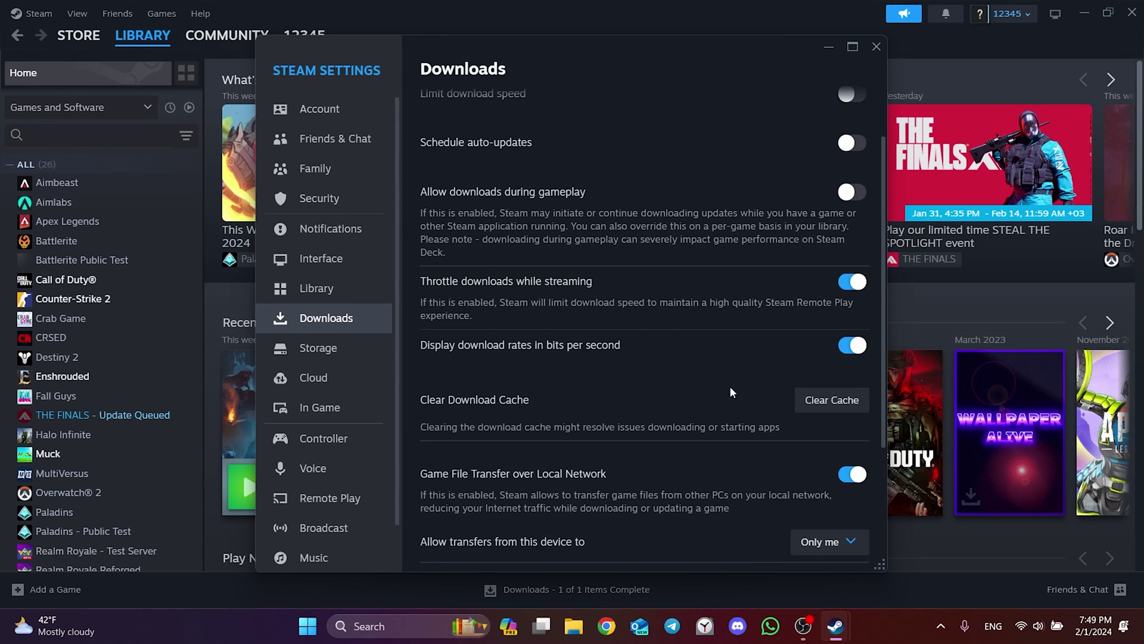
click(832, 401)
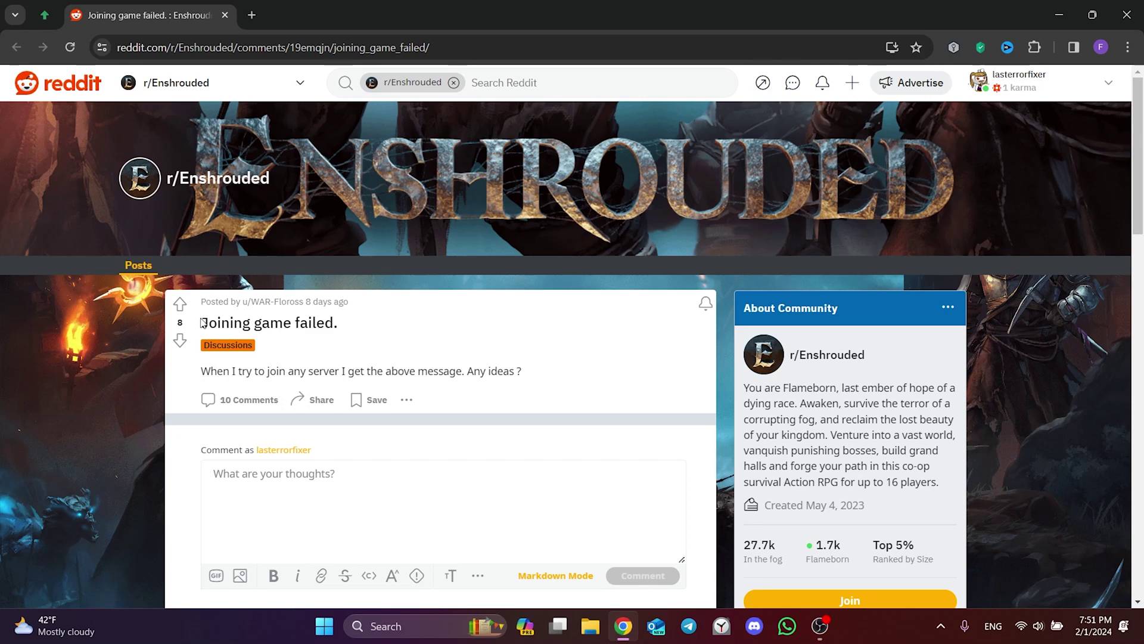
Step: Read the Reddit comments and highlight the password-change comment line
drag(203, 322, 373, 318)
click(373, 318)
scroll(595, 323, down, 4)
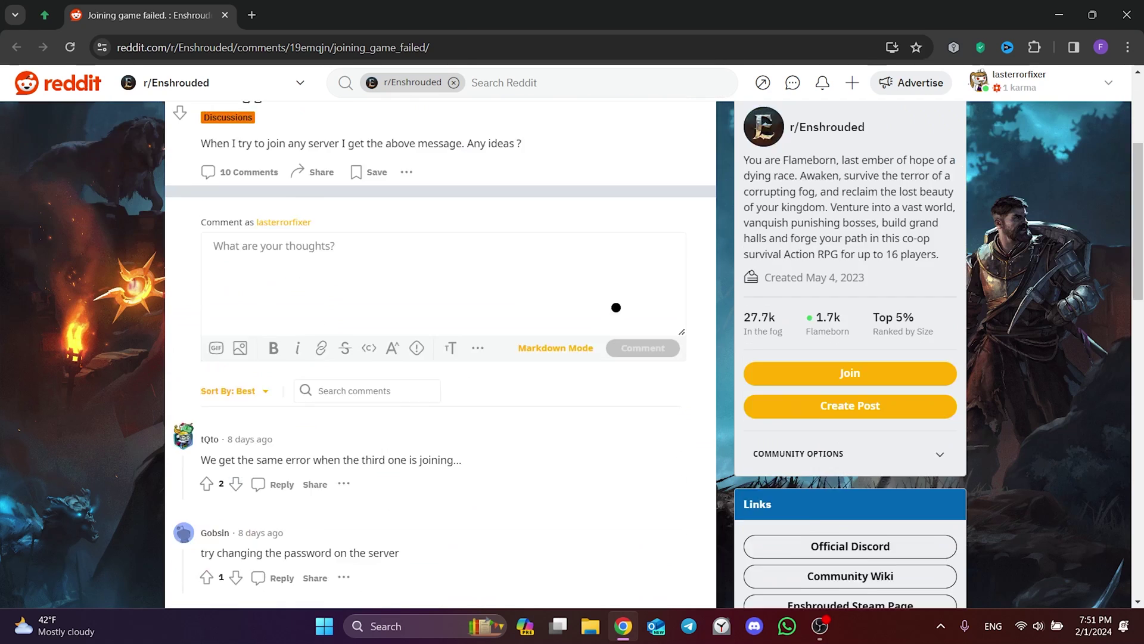
scroll(614, 306, down, 5)
scroll(617, 305, down, 5)
scroll(629, 301, down, 2)
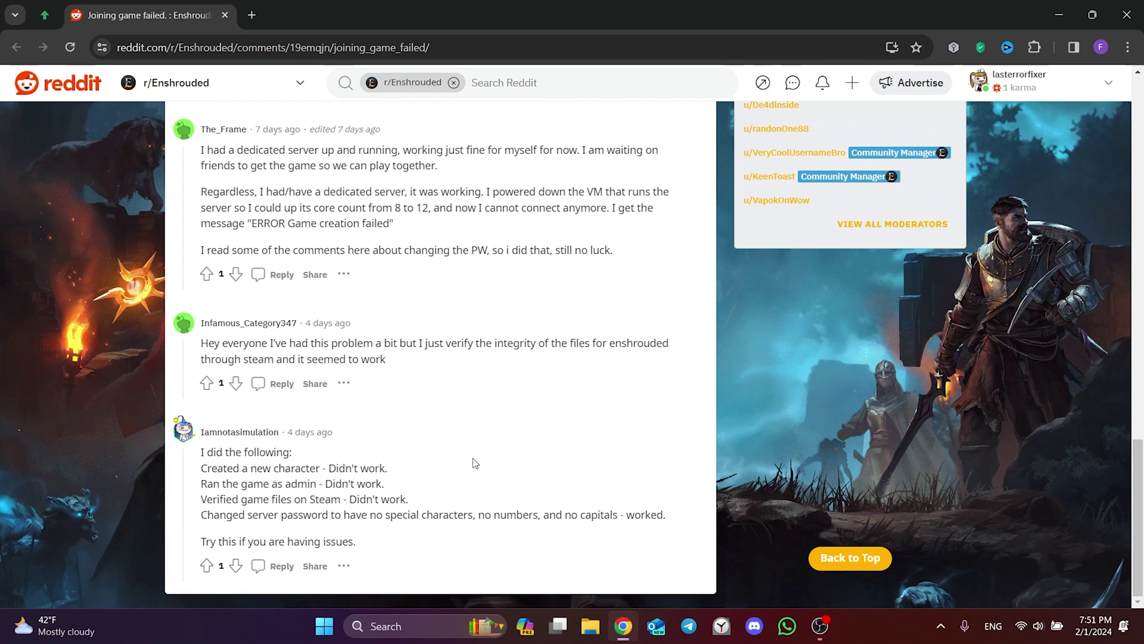
drag(201, 516, 679, 521)
click(671, 522)
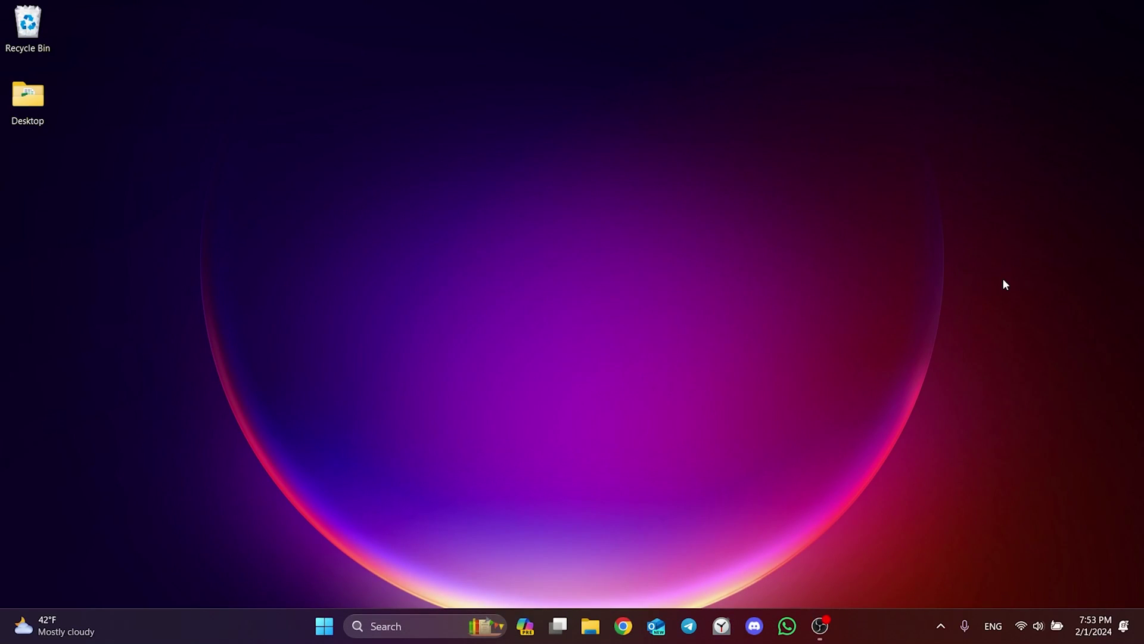
Step: Launch Command Prompt as administrator from Windows search and reposition its window
click(418, 624)
text(cmd)
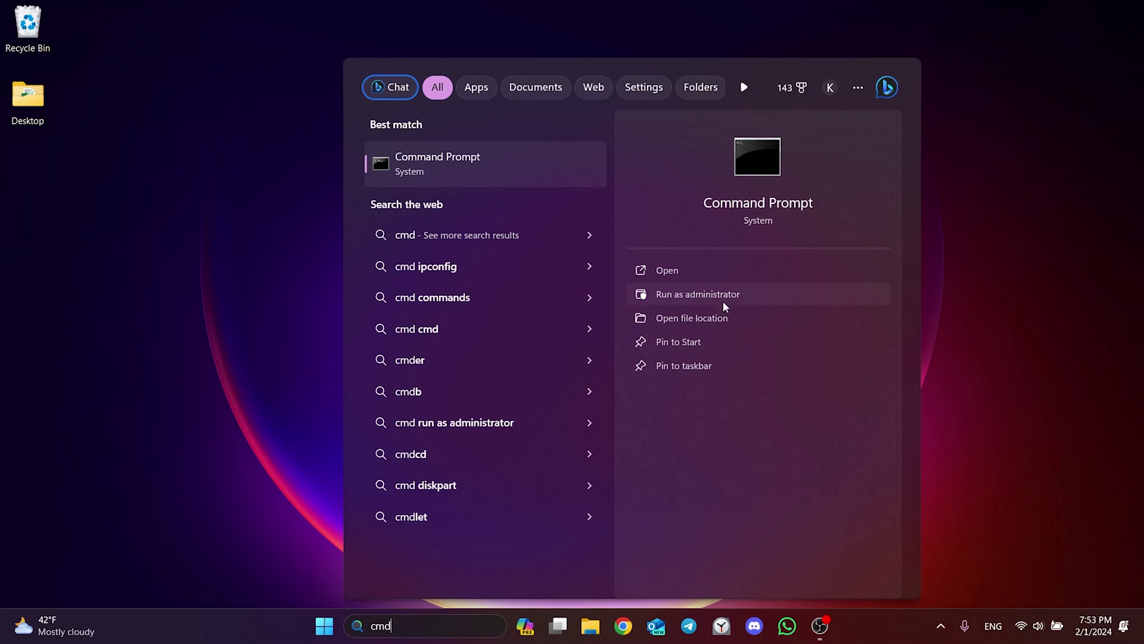
click(704, 297)
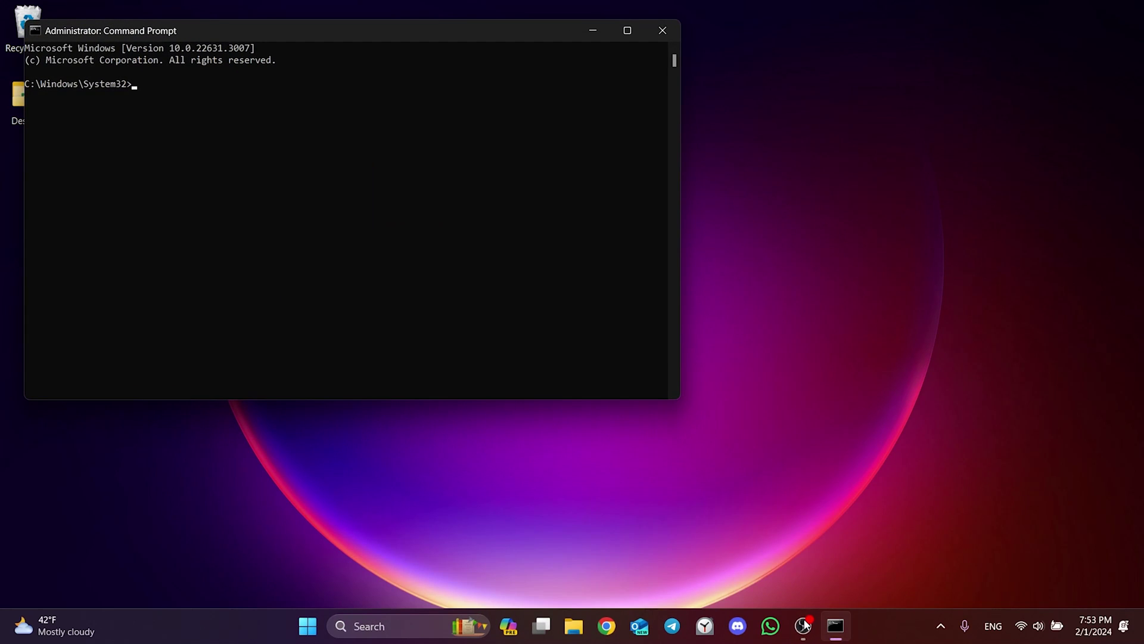
drag(255, 31, 388, 102)
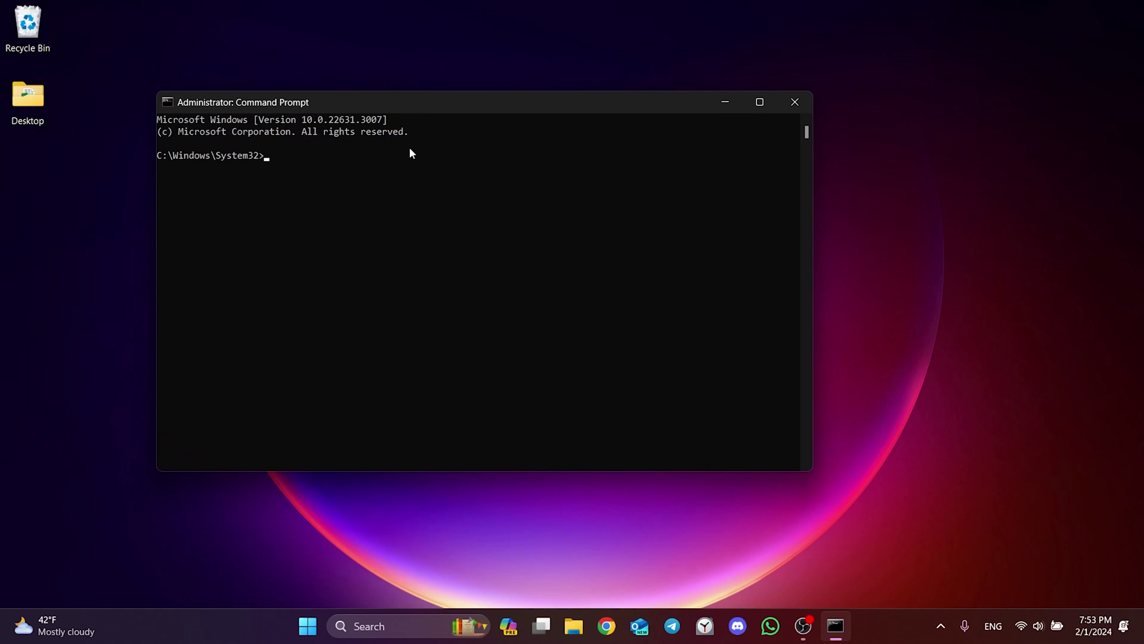
text(ipconfig )
text(/flush)
text(dns)
Step: Run ipconfig /flushdns, netsh winsock reset and netsh int ip reset
key(Return)
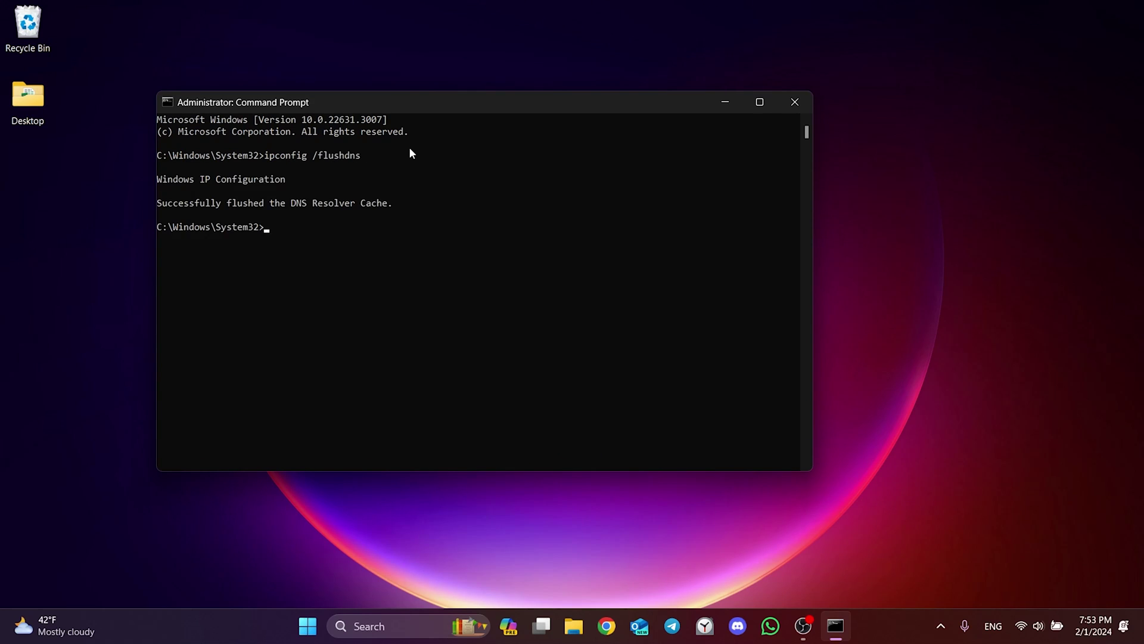
text(netsh winsock reset)
key(Return)
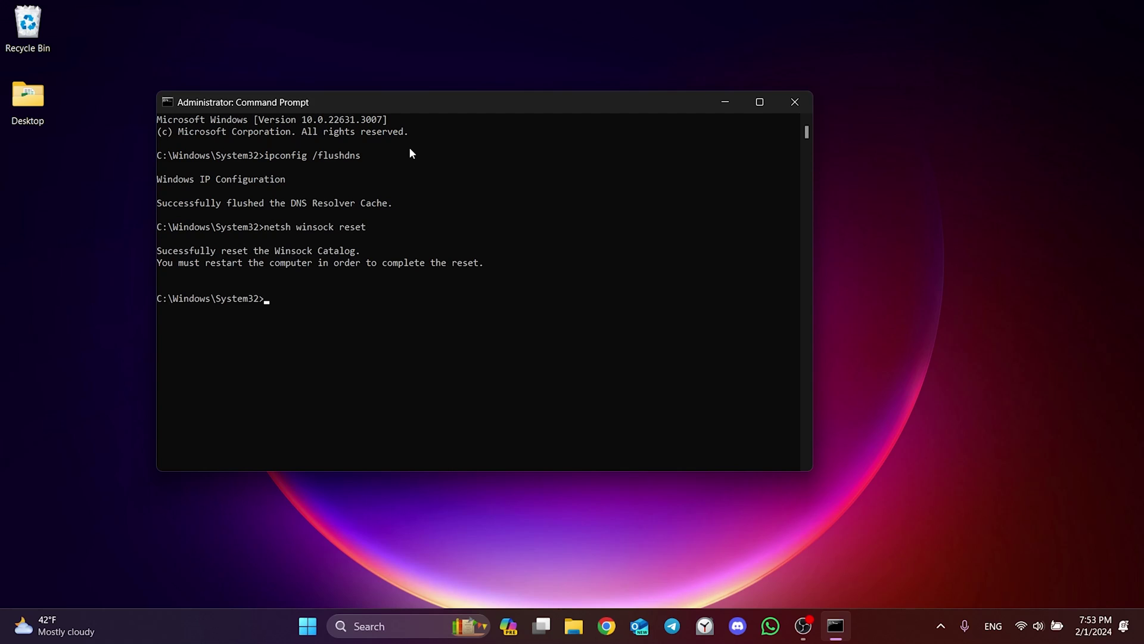
text(netsh int ip reset)
key(Return)
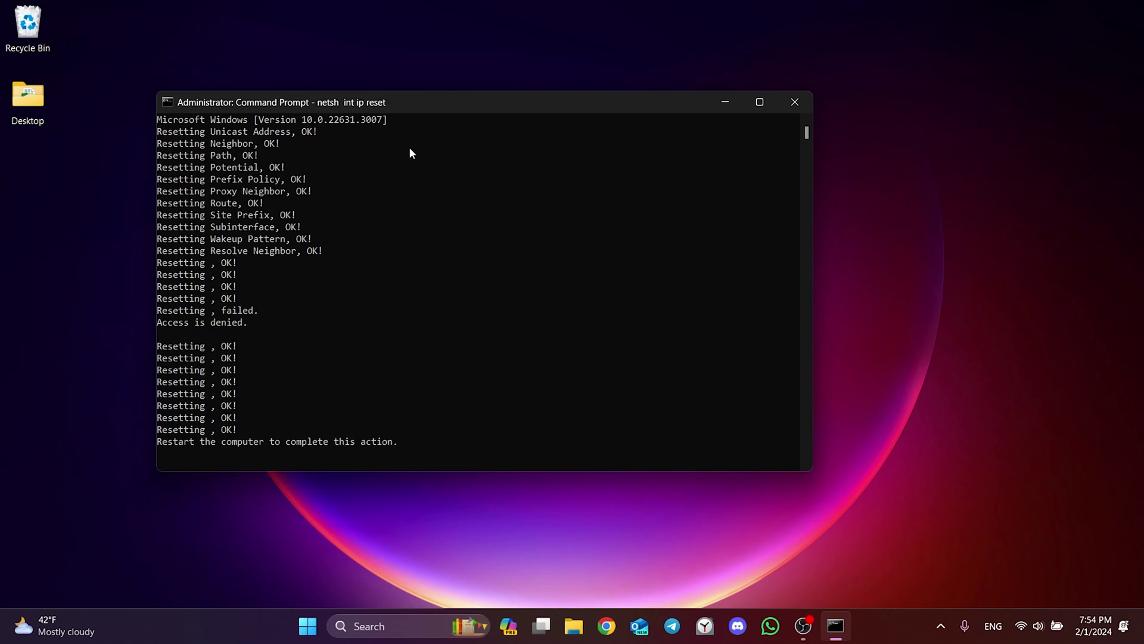
click(796, 104)
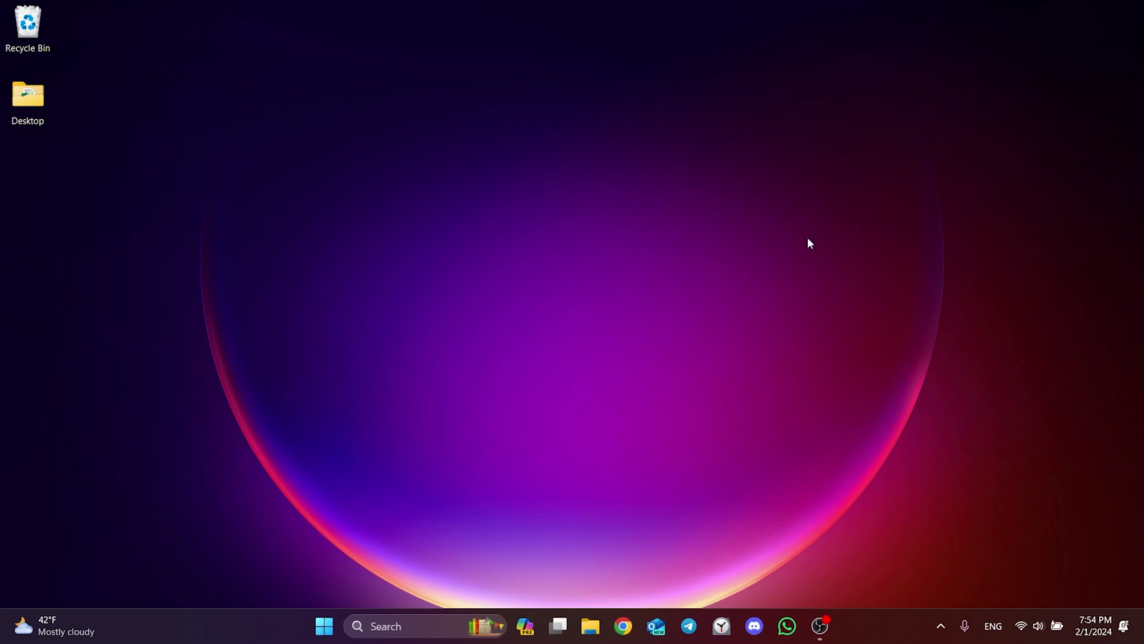
click(324, 626)
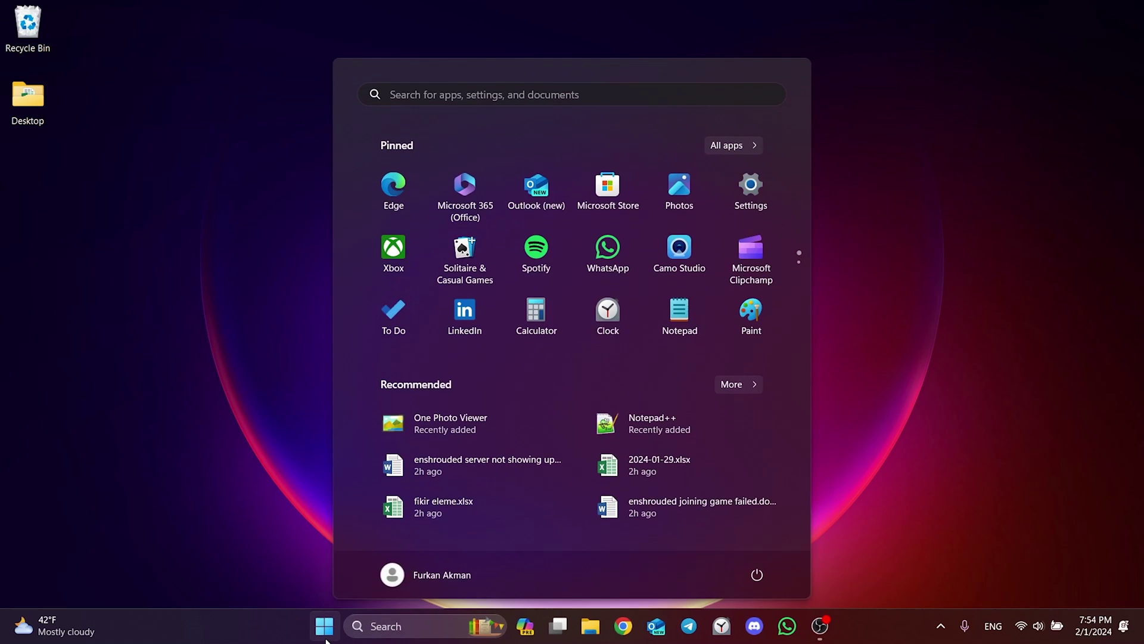
click(758, 576)
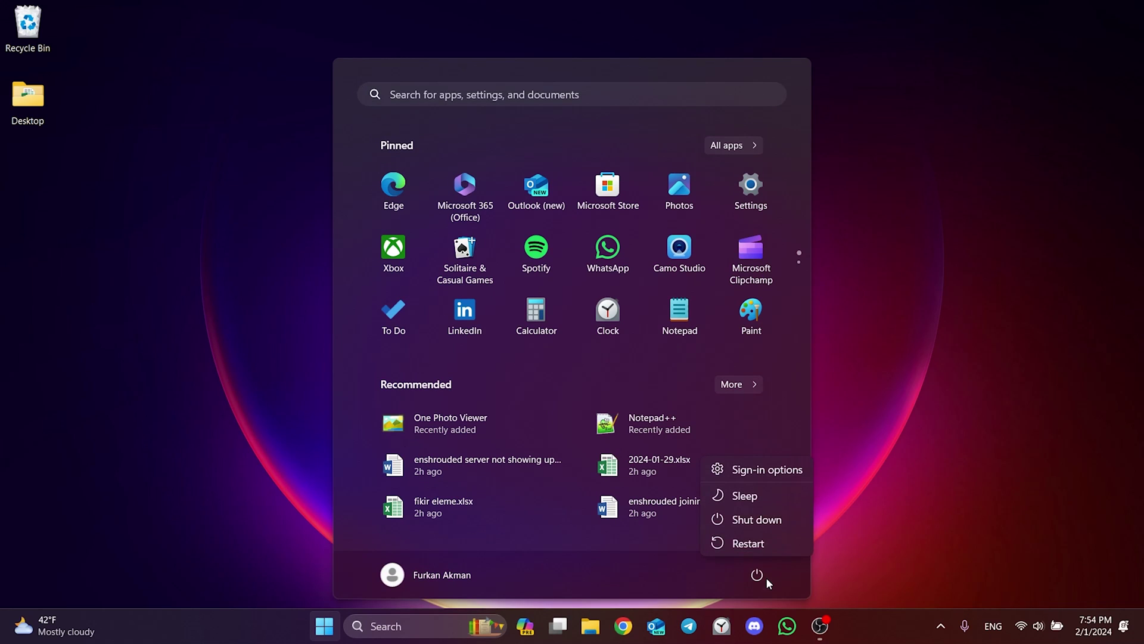
mouse_move(747, 542)
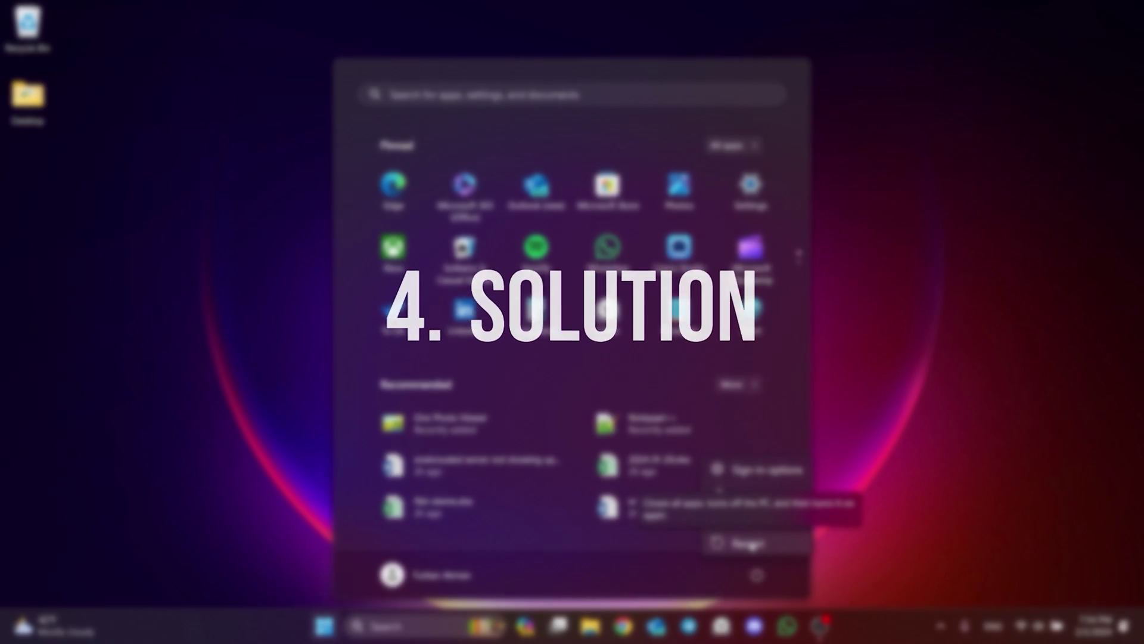
click(829, 320)
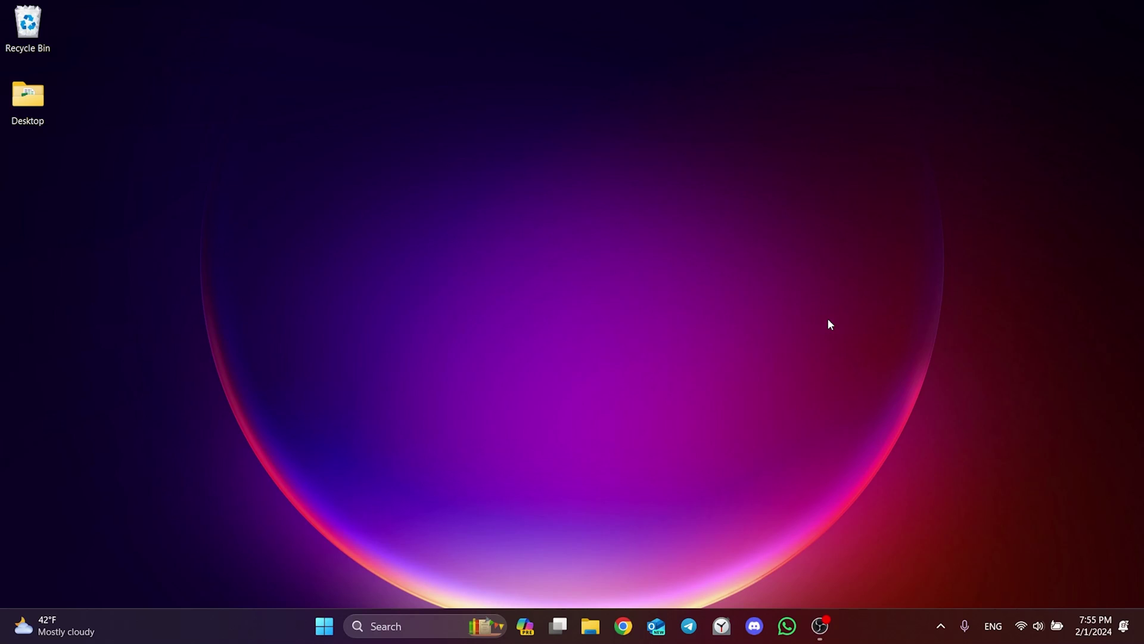
Step: Search for Control Panel and go to Network and Internet > Network and Sharing Center
click(425, 626)
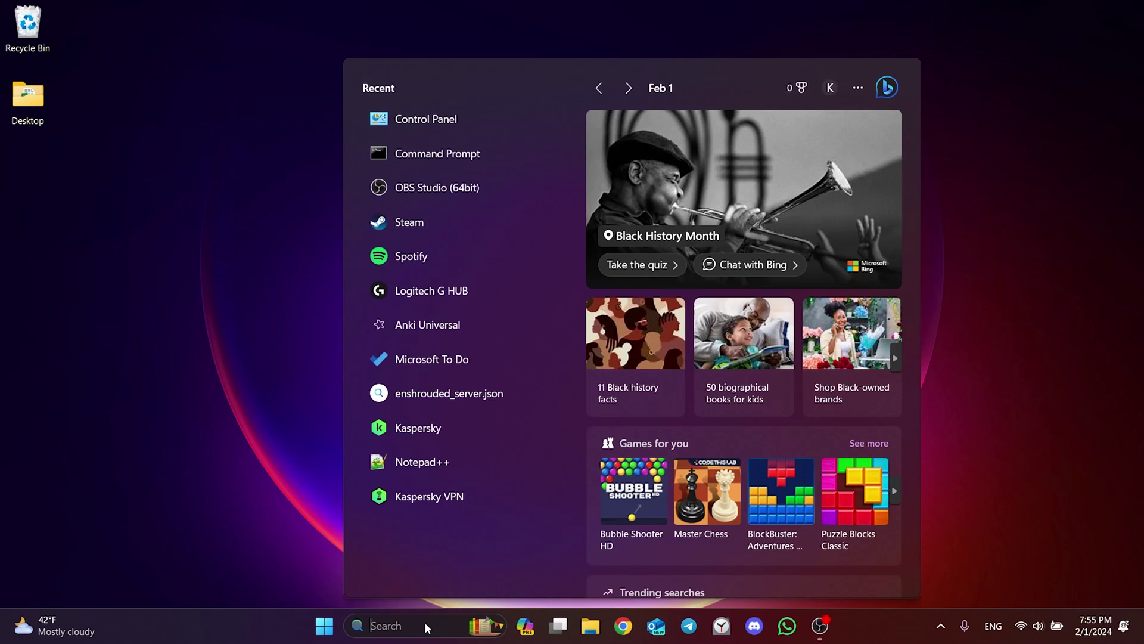
text(control pan)
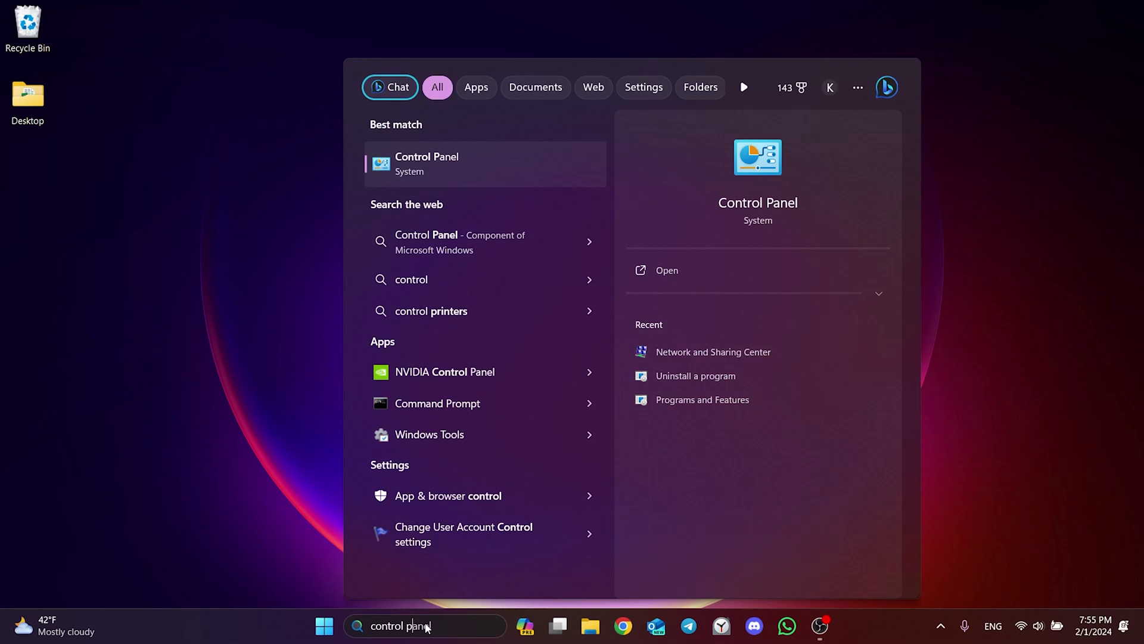
text(el)
click(431, 178)
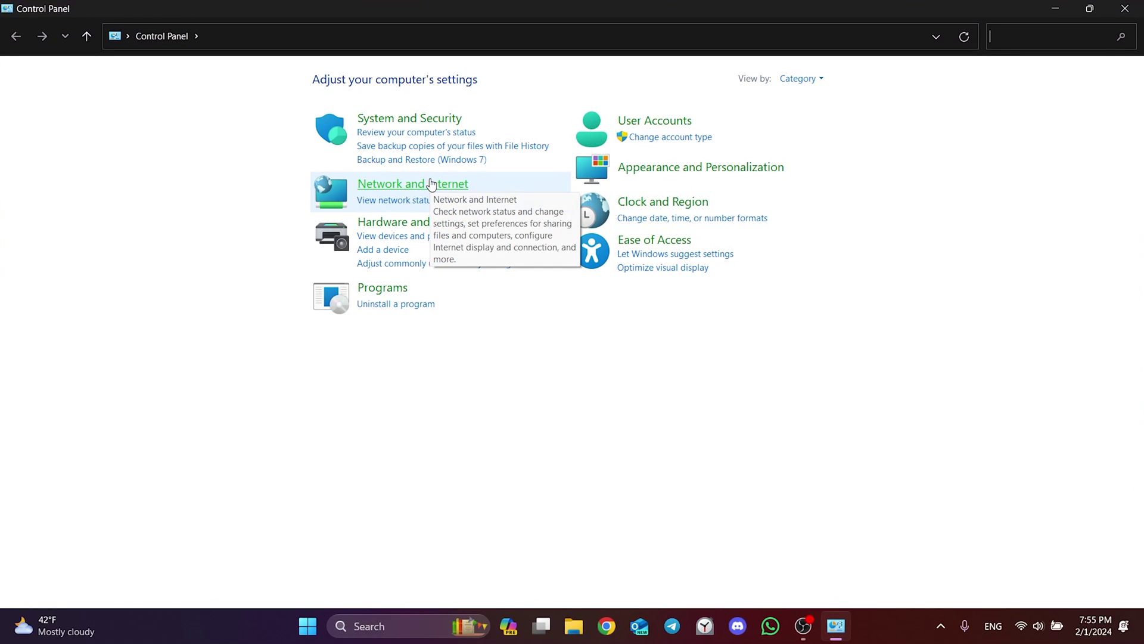
click(383, 186)
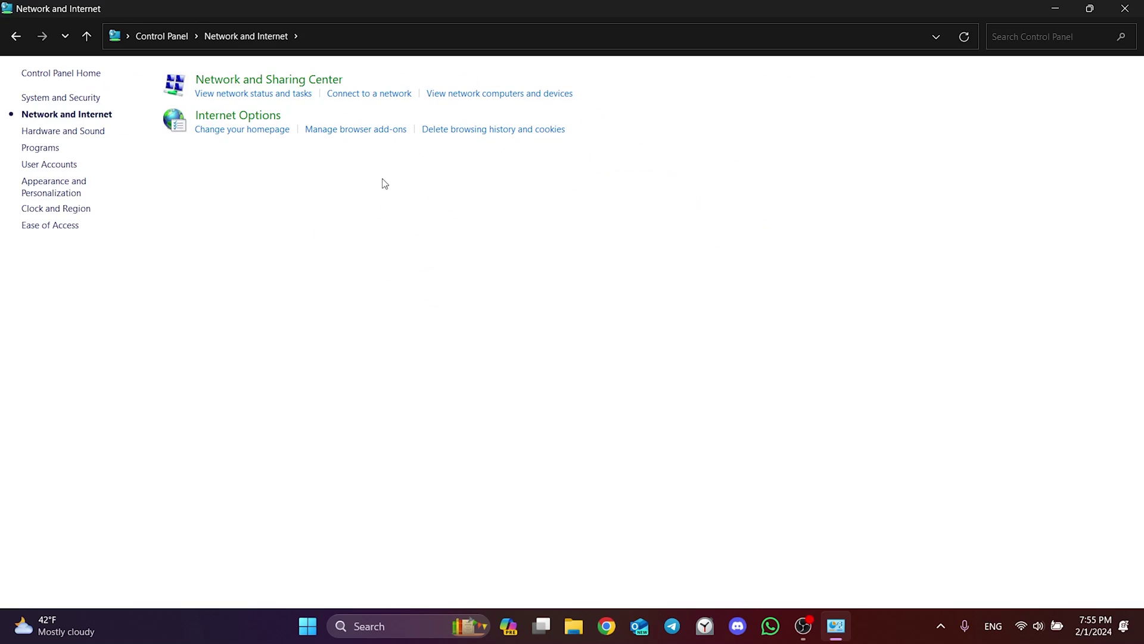
click(251, 82)
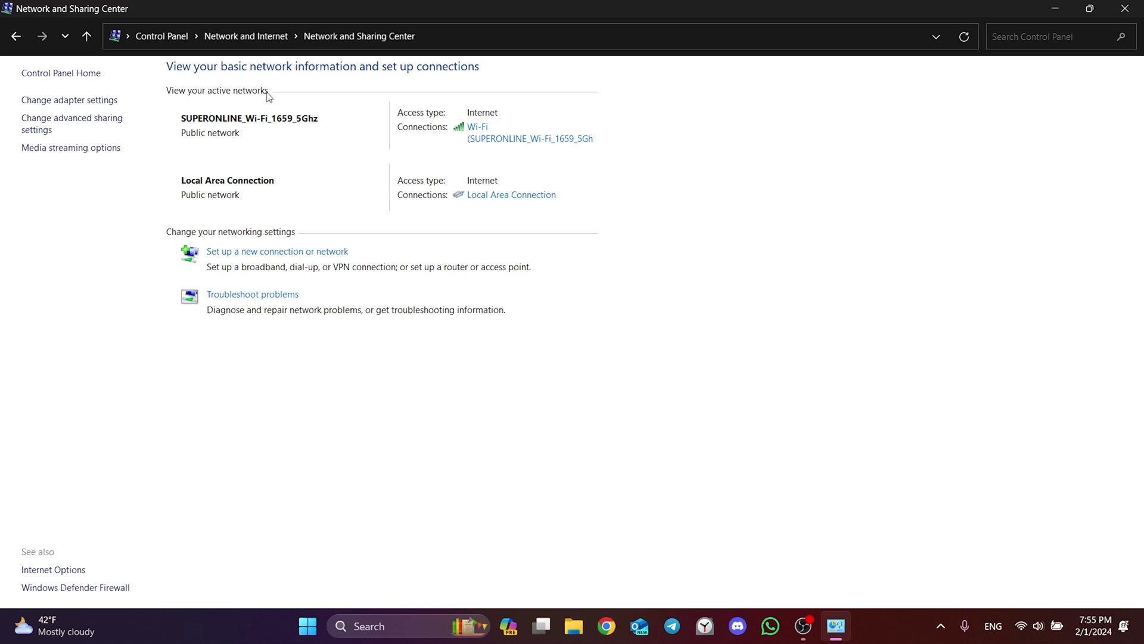
Step: Open Internet Protocol Version 4 (TCP/IPv4) properties from the Wi-Fi connection's Properties
click(495, 138)
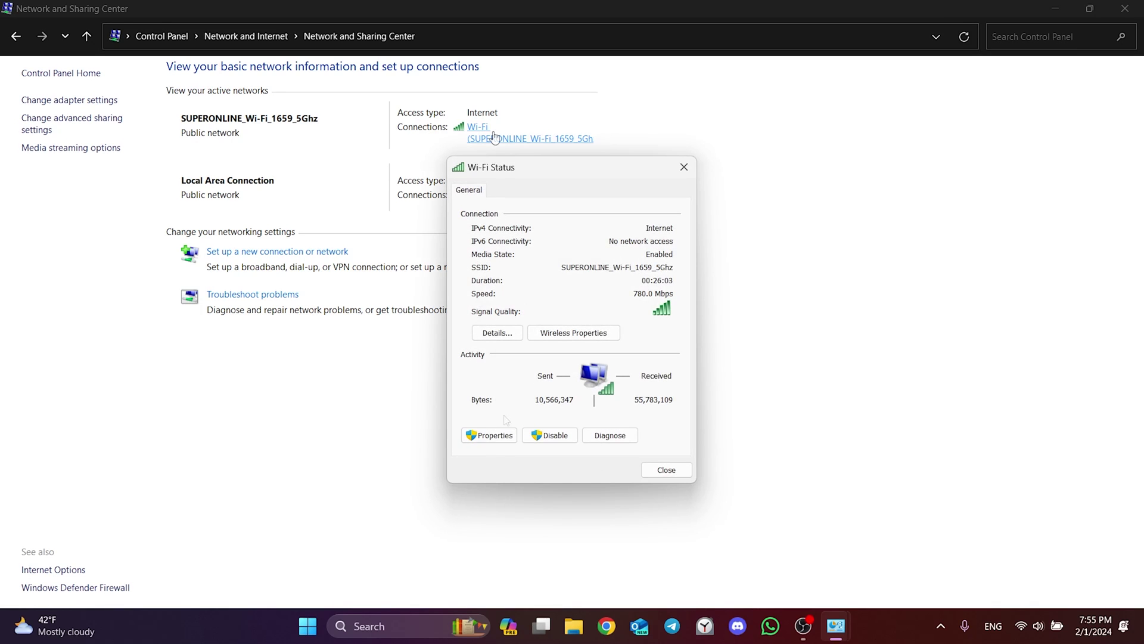
click(488, 438)
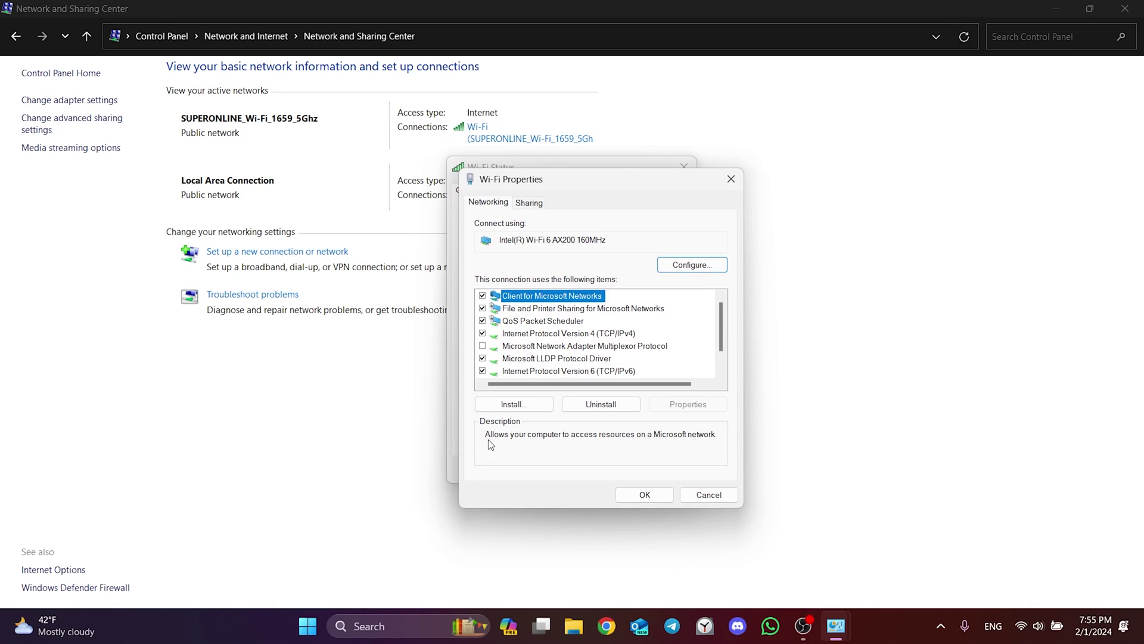
click(514, 334)
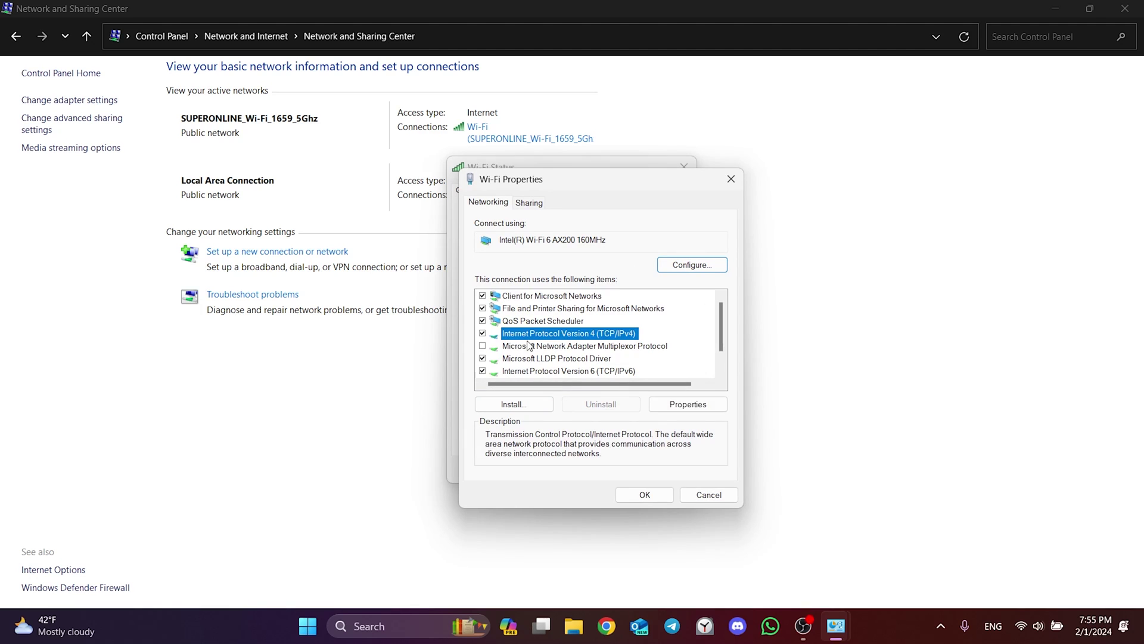
double_click(550, 336)
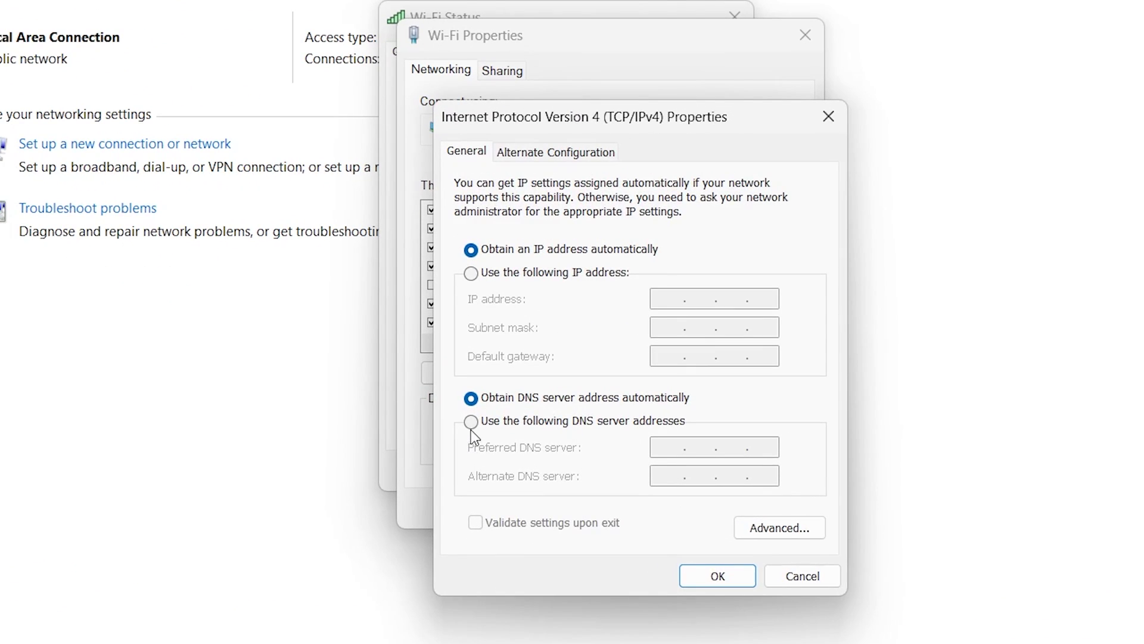
Step: Enter preferred DNS 8.8.8.8 and alternate 8.8.4.4, confirm, and close both Wi-Fi dialogs
click(471, 424)
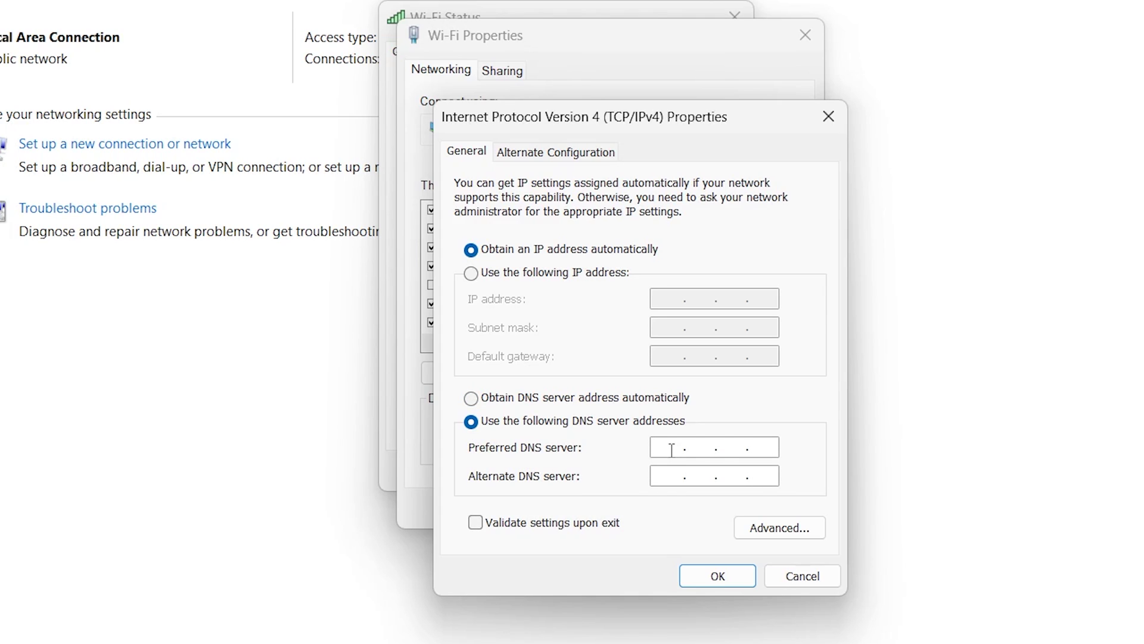
text(8.8.8.8)
key(Tab)
text(8.8)
text(.4.4)
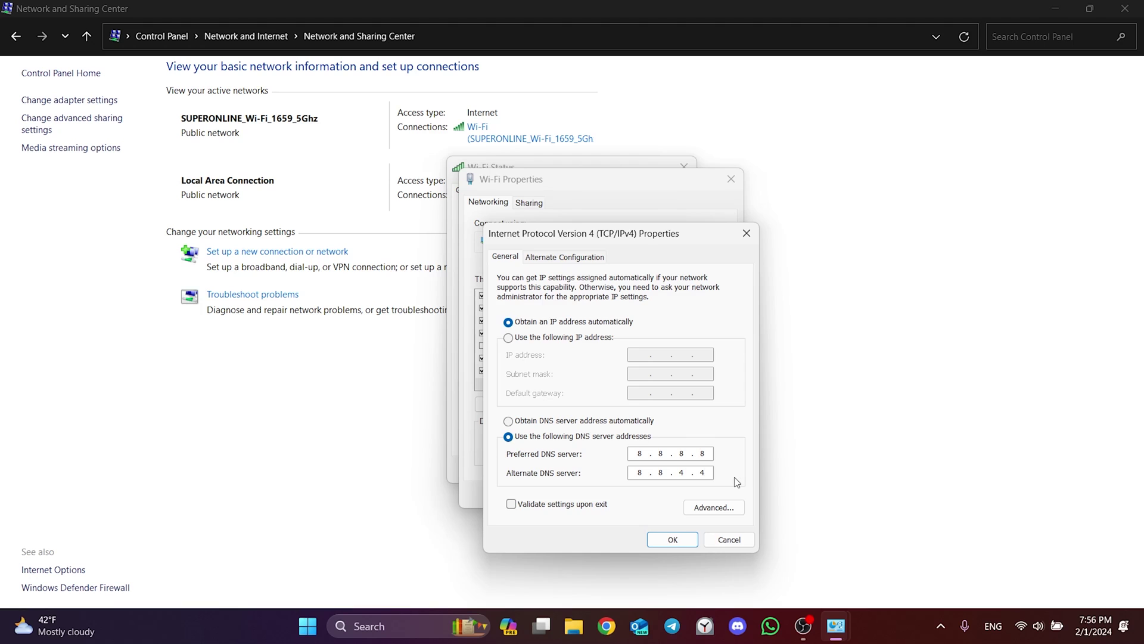
click(673, 539)
click(651, 496)
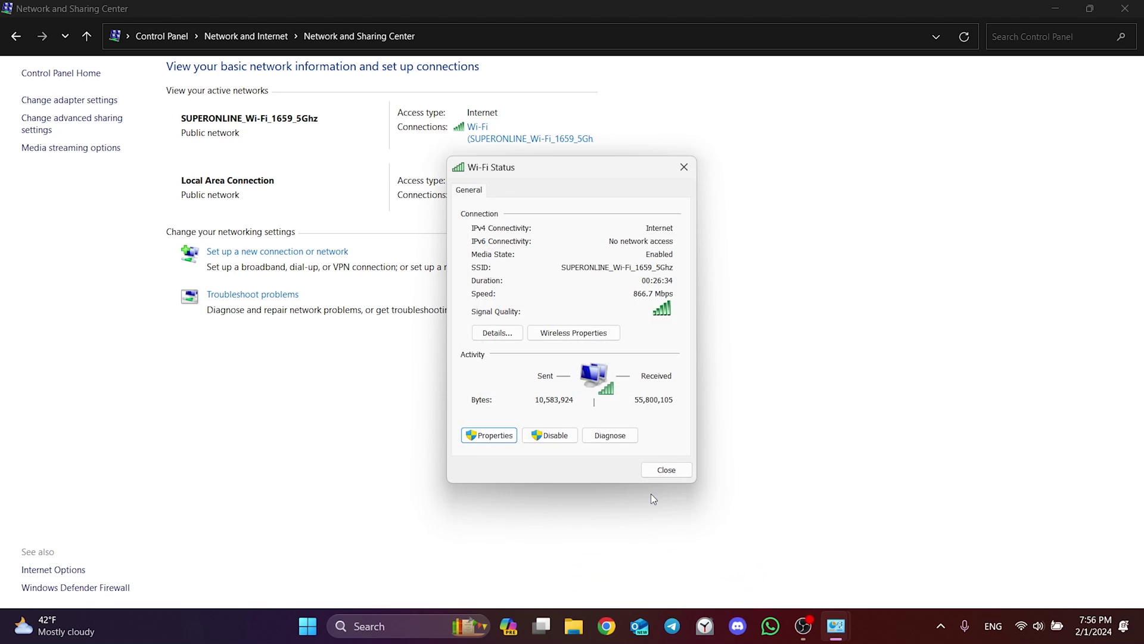
click(662, 474)
Step: Close the Network and Sharing Center window, leaving the desktop
click(1124, 8)
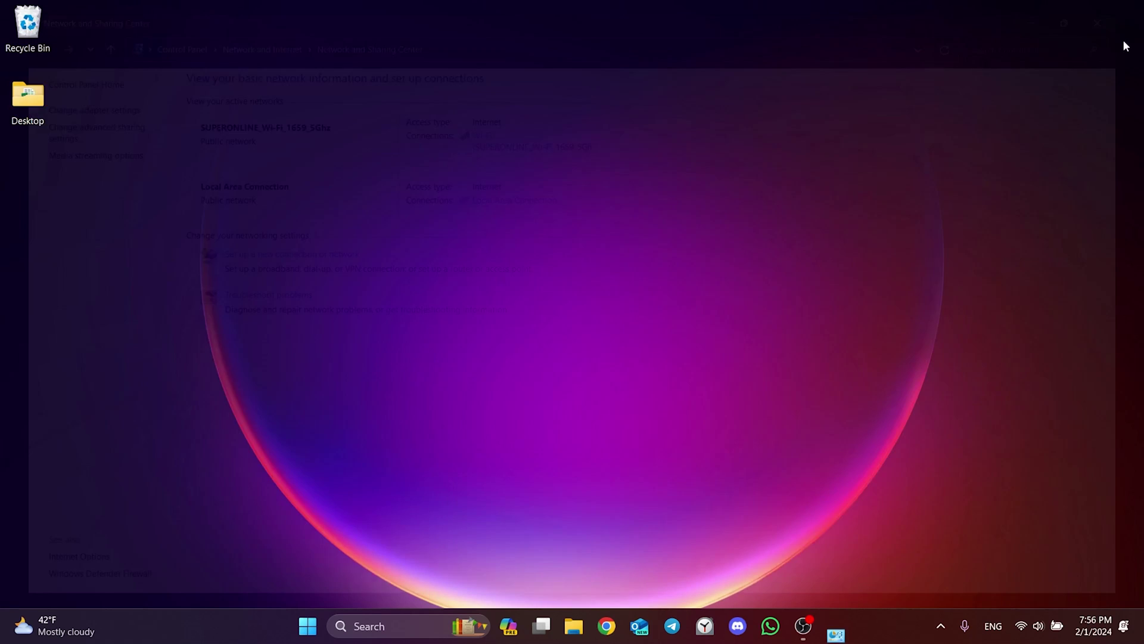